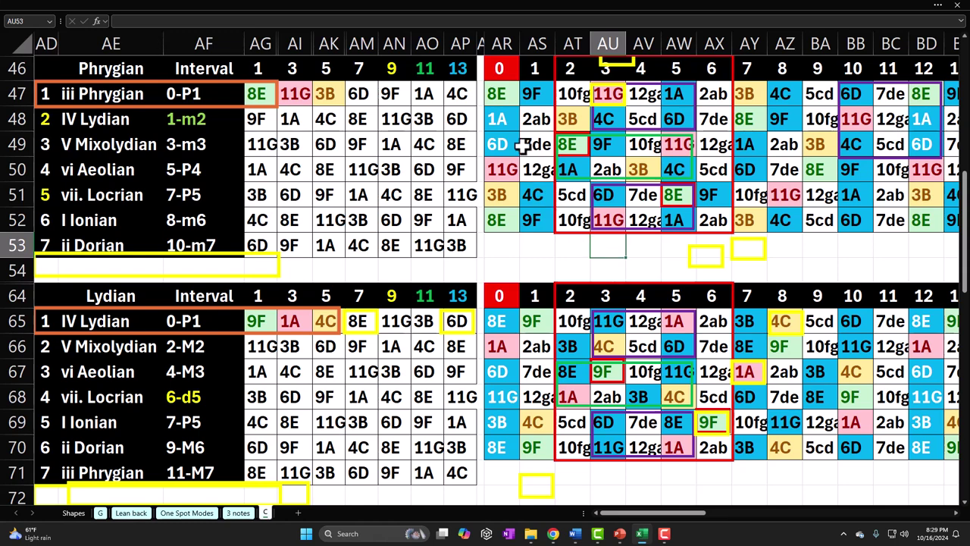
Step: Examine the Phrygian fretboard grid across all six strings from fret 0 to fret 10, range AR47:BB52
left_click(500, 94)
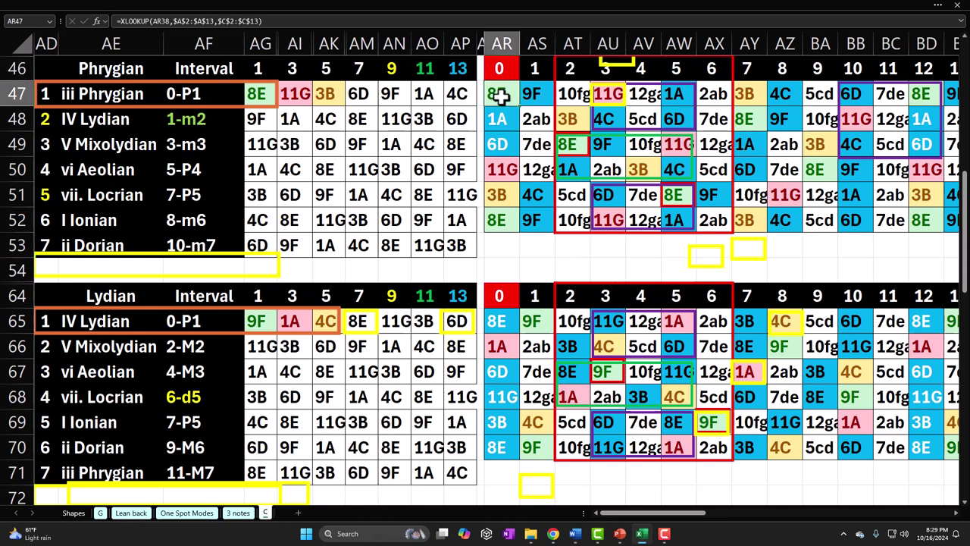
mouse_move(500, 94)
left_mouse_down()
mouse_move(496, 219)
mouse_move(852, 220)
left_mouse_up()
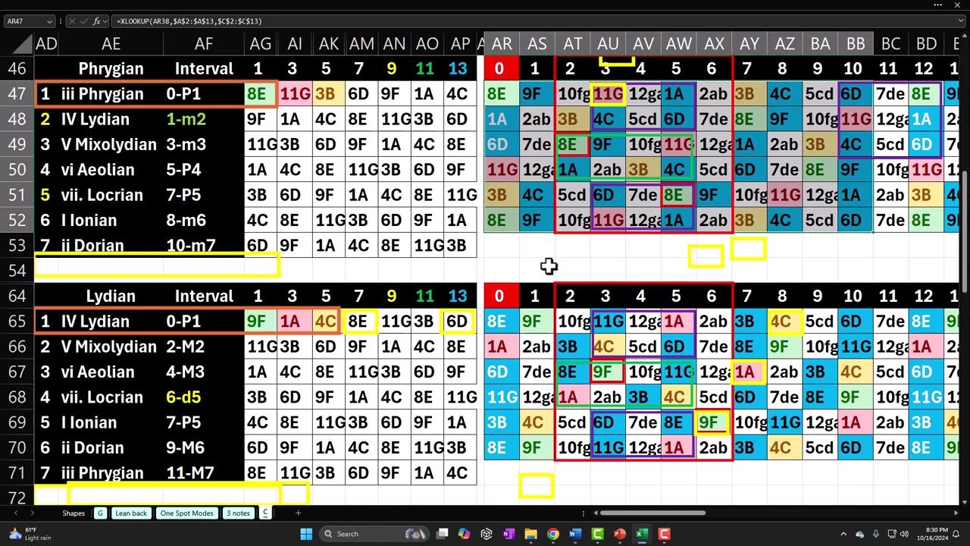
left_click(534, 171)
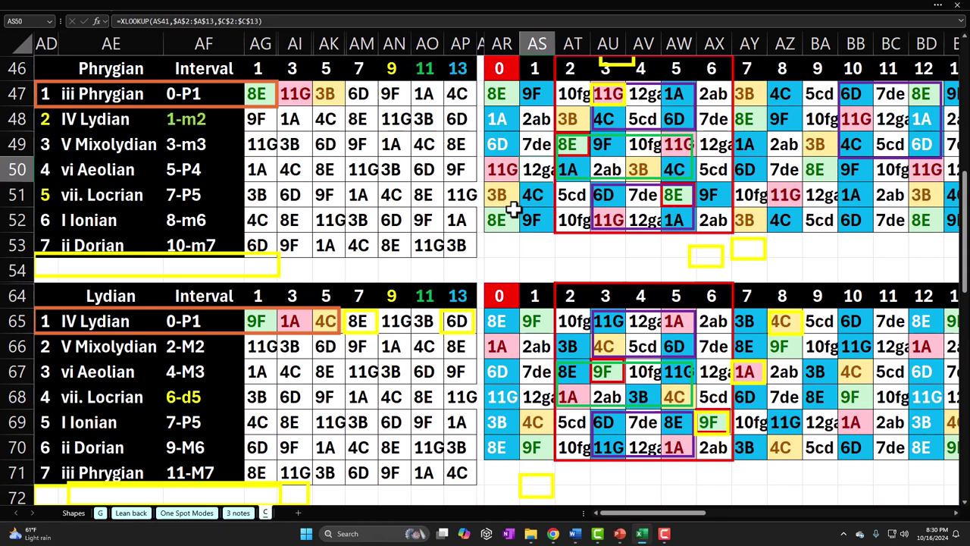
Step: Review the list of modes in the Phrygian table, AE47:AE53, and the root note of its IV Lydian row
left_click(273, 149)
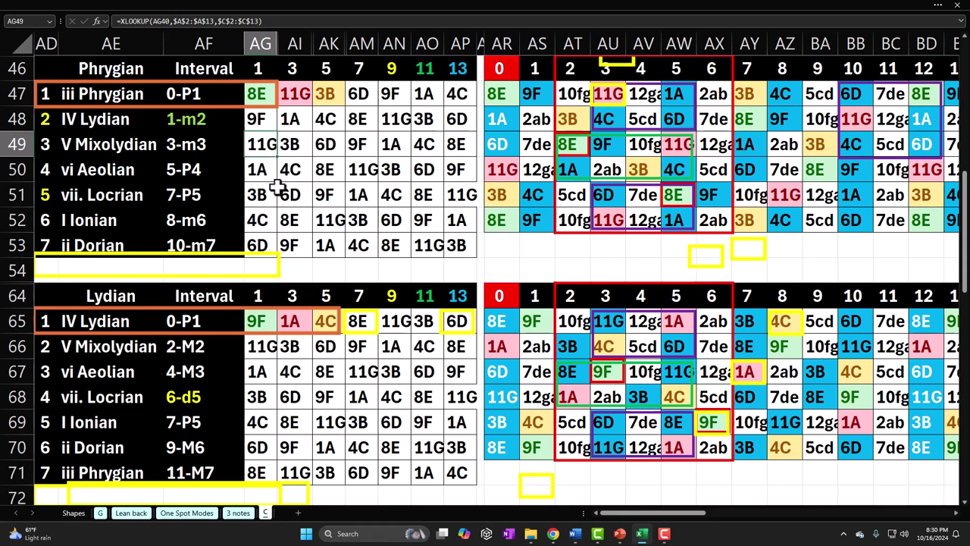
left_click(140, 80)
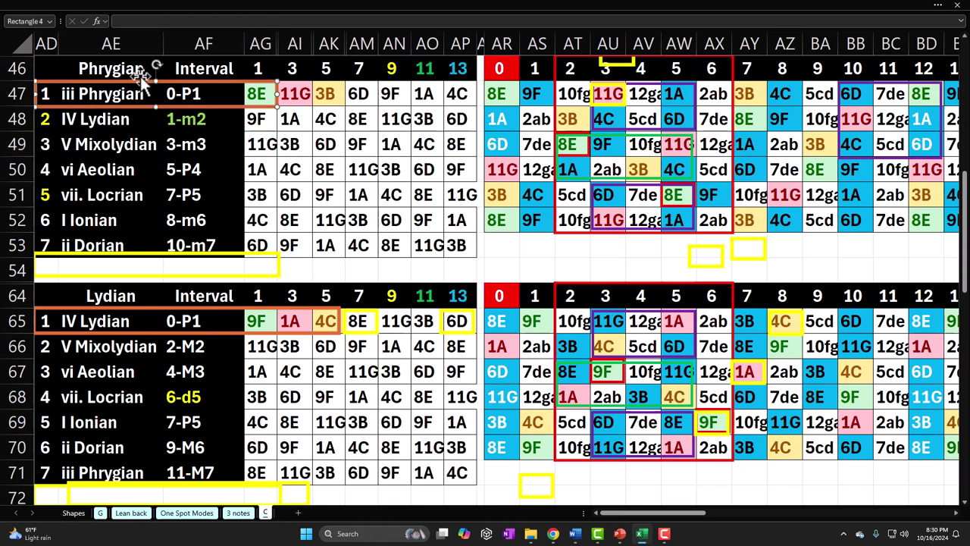
left_click(129, 91)
left_click_drag(129, 92, 138, 240)
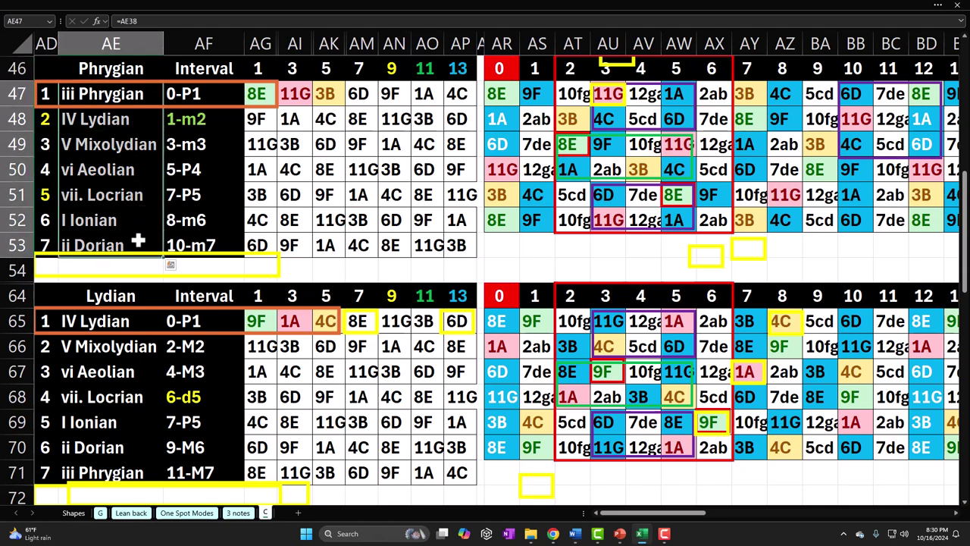
left_click(262, 124)
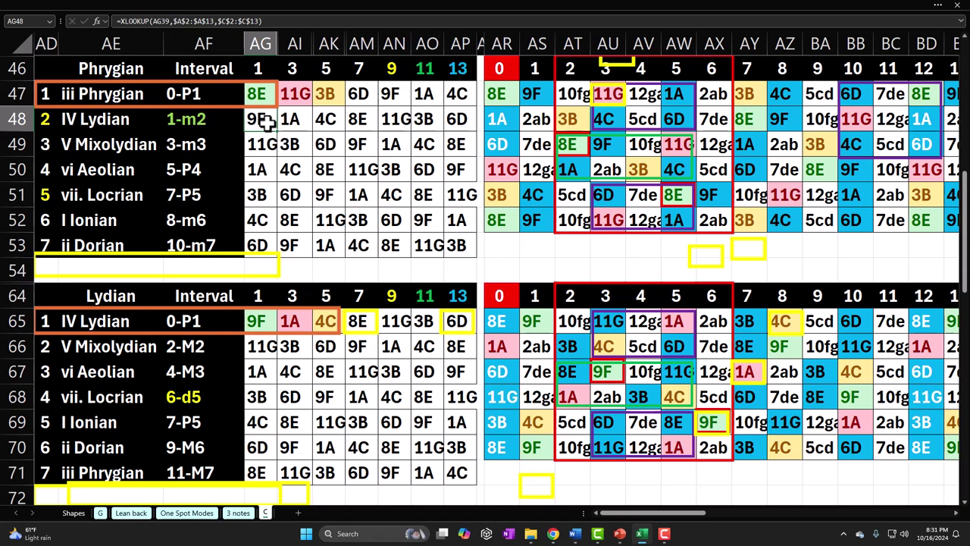
Step: Examine the V Mixolydian row of the Phrygian table, its notes in AG49:AP49 and its 7th, against the iii Phrygian row
left_click(143, 141)
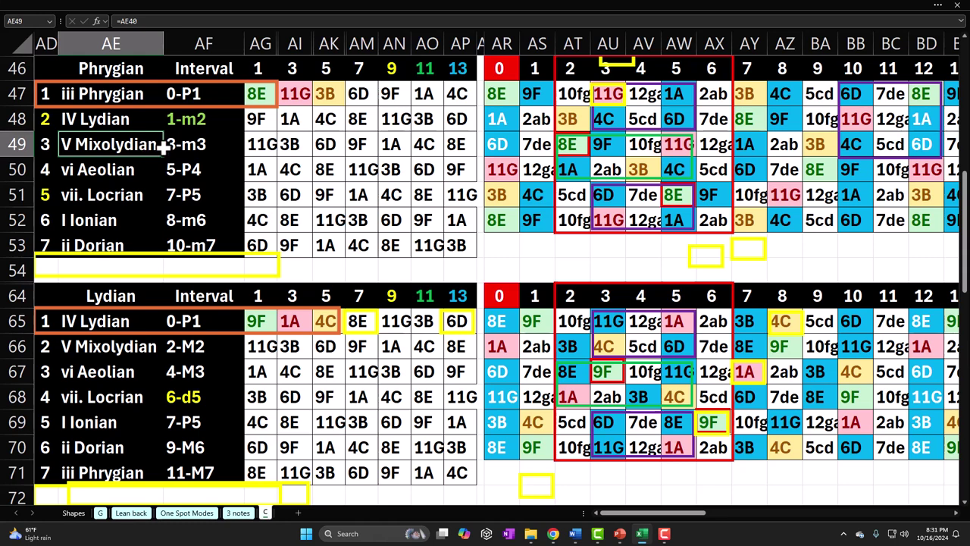
left_click_drag(258, 144, 451, 144)
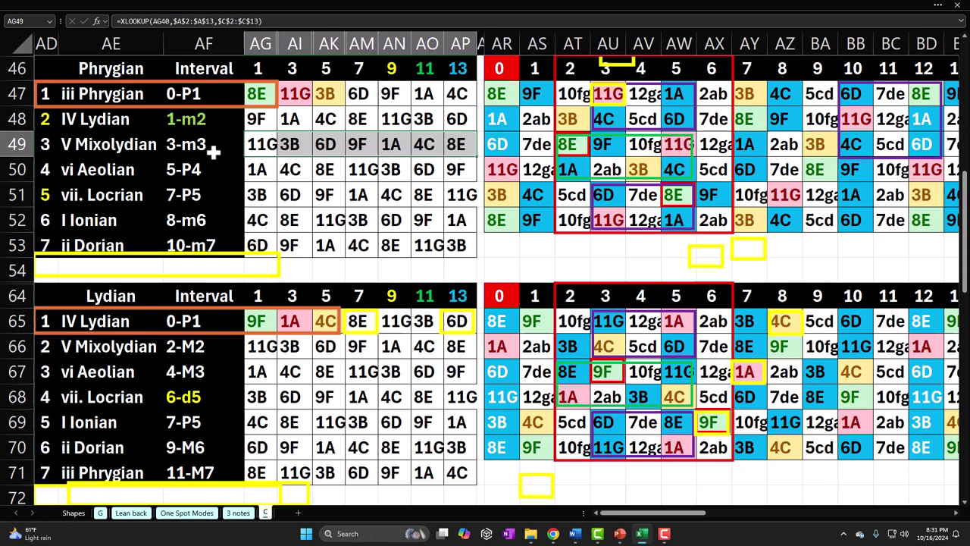
left_click(134, 146)
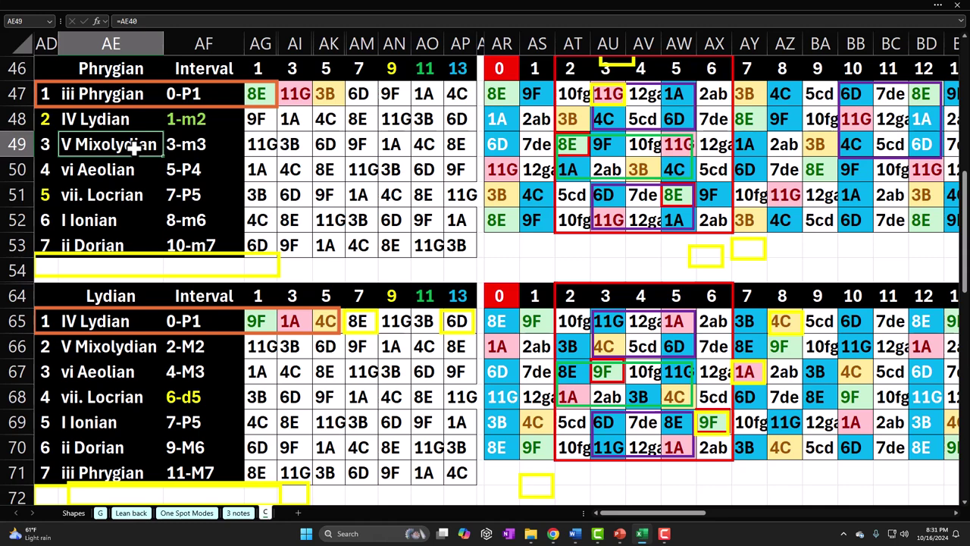
left_click(359, 140)
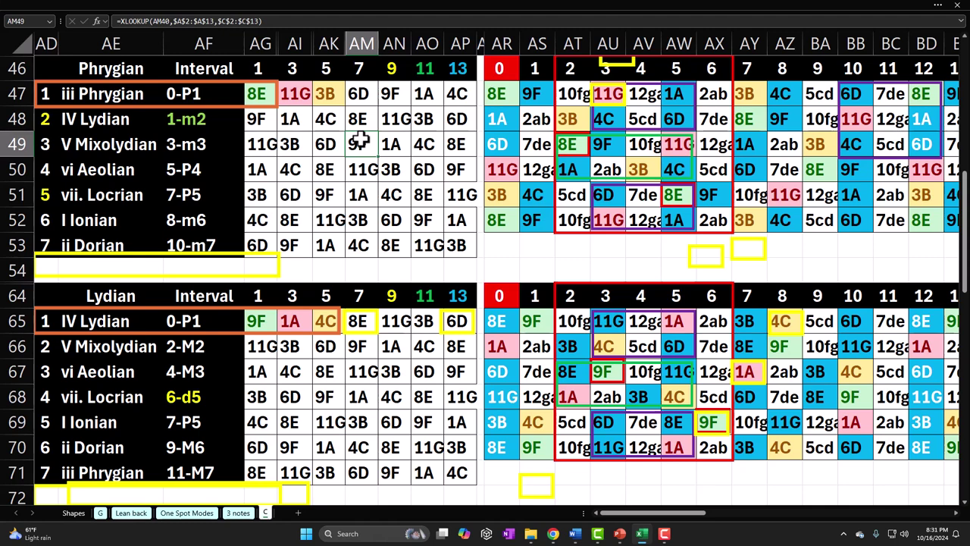
left_click(136, 90)
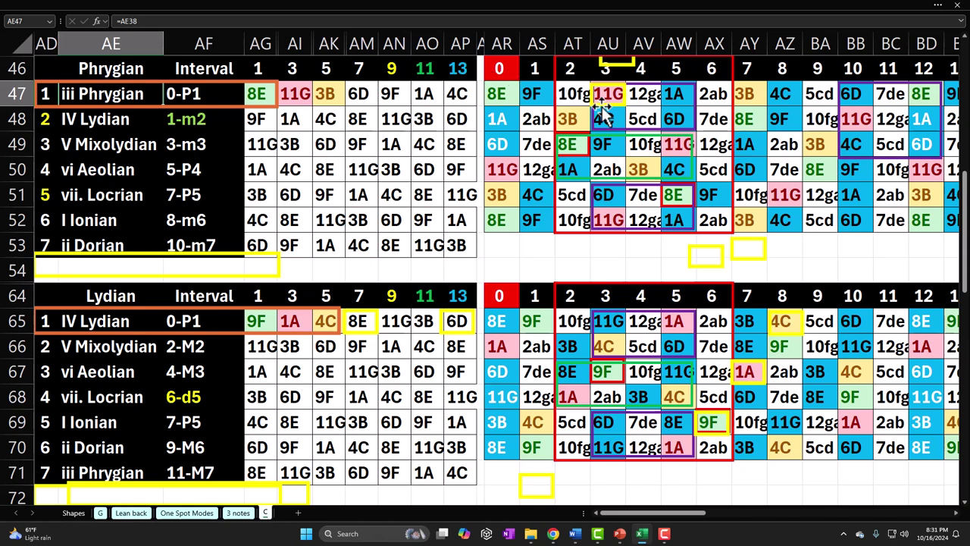
Step: Trace the fret 5 notes of the Phrygian fretboard grid down AW47:AW50 and back up to AW47
left_click(665, 94)
left_click(672, 120)
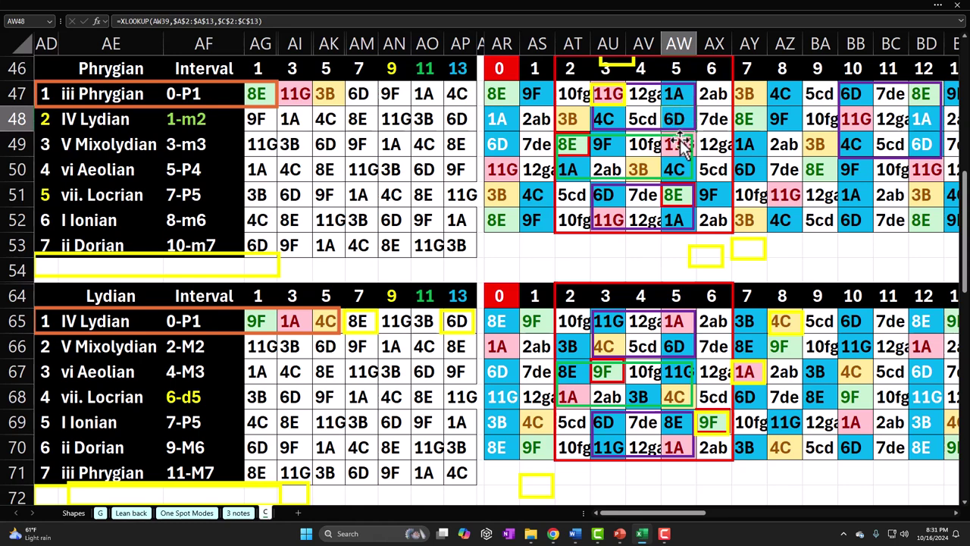
left_click(674, 143)
left_click(678, 164)
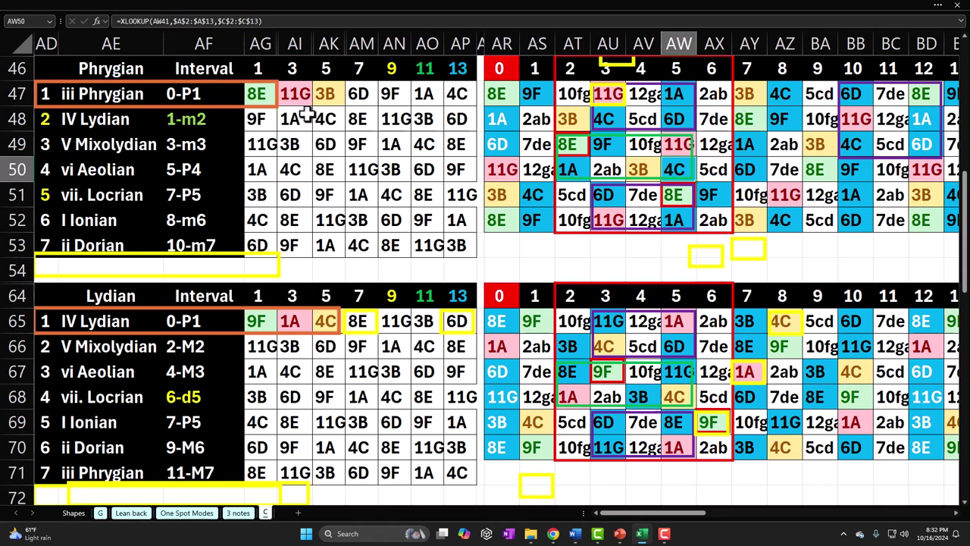
left_click(667, 121)
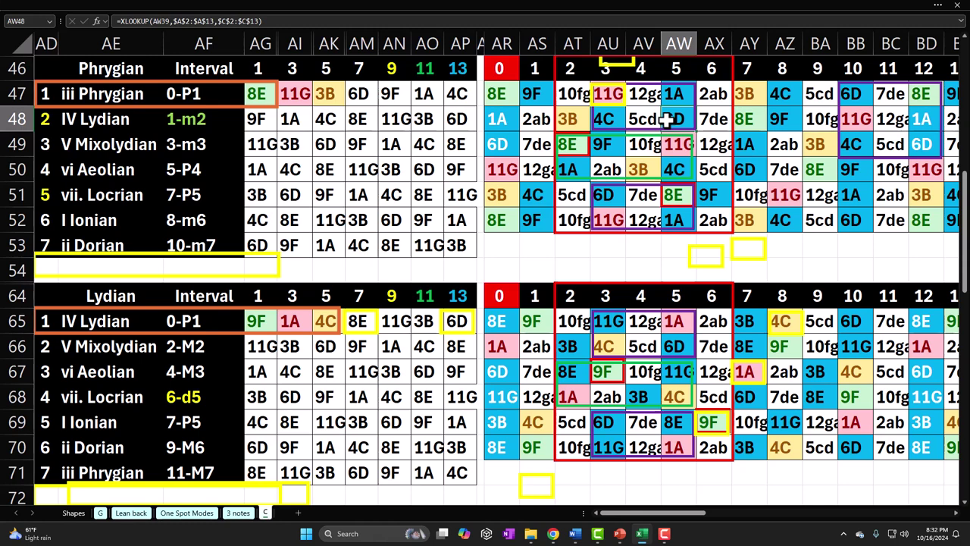
left_click(668, 100)
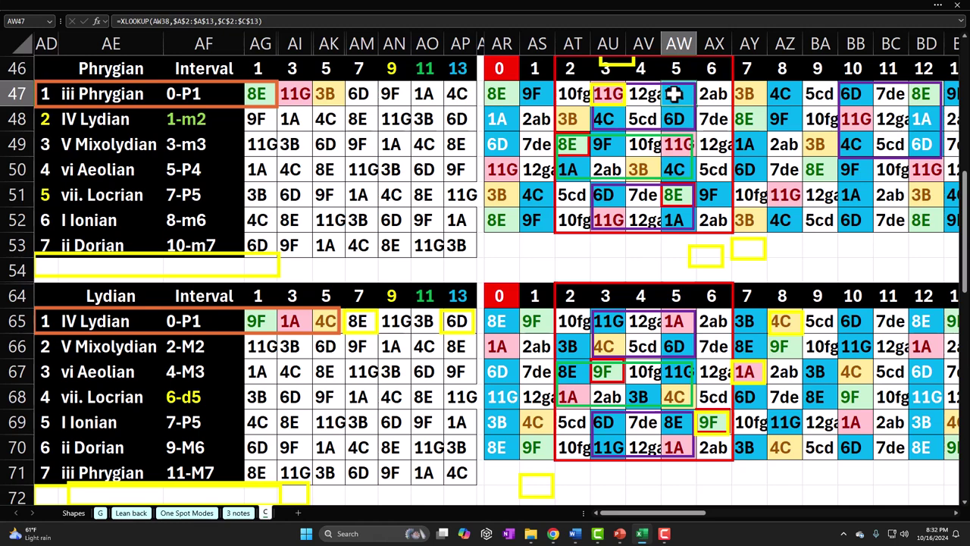
Step: Inspect the notes at frets 2 to 5 in the Phrygian fretboard grid, including AU47, AU48, AW48 and AU49
left_click(609, 93)
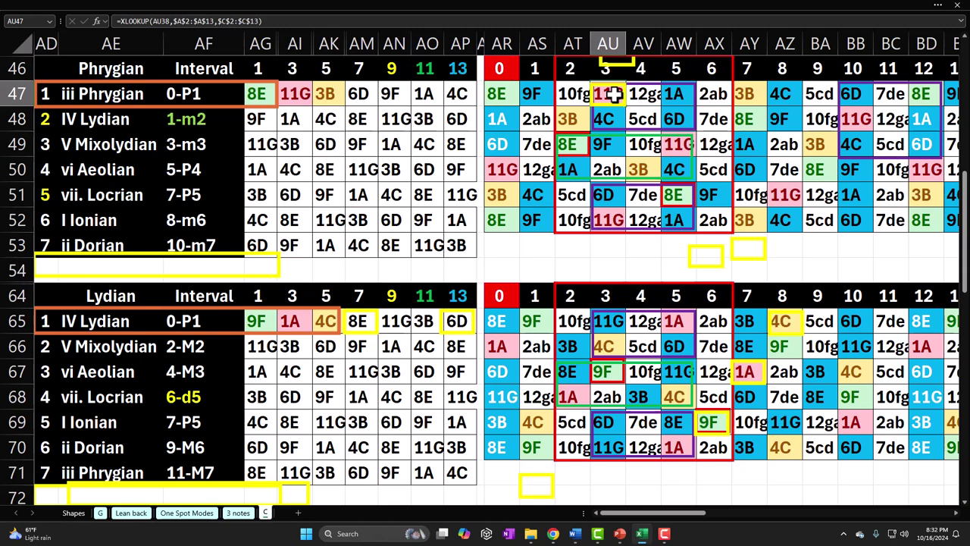
left_click(611, 120)
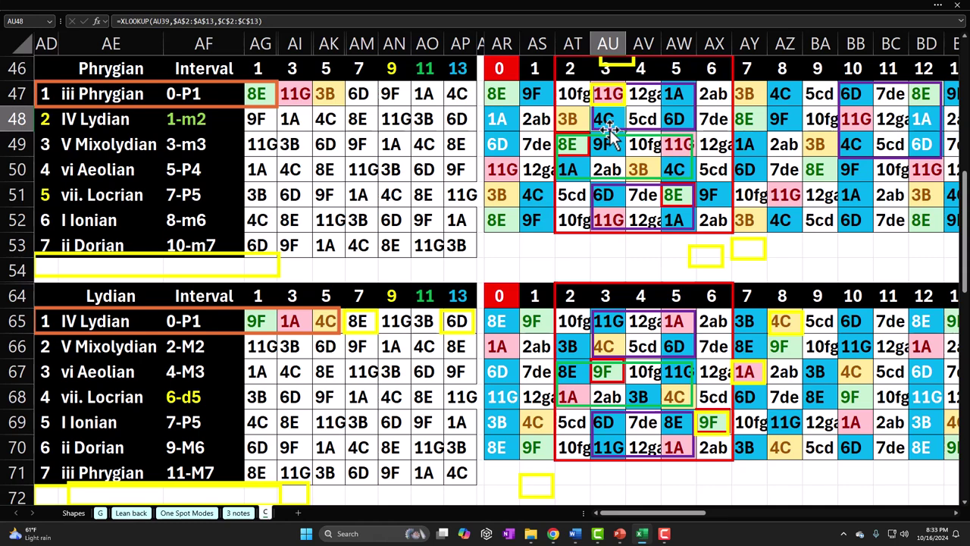
left_click(676, 114)
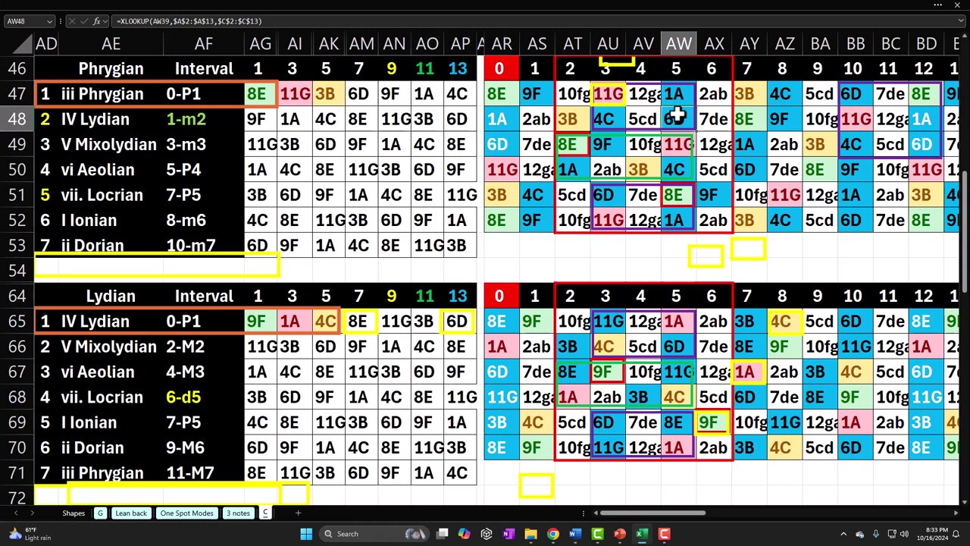
left_click(609, 142)
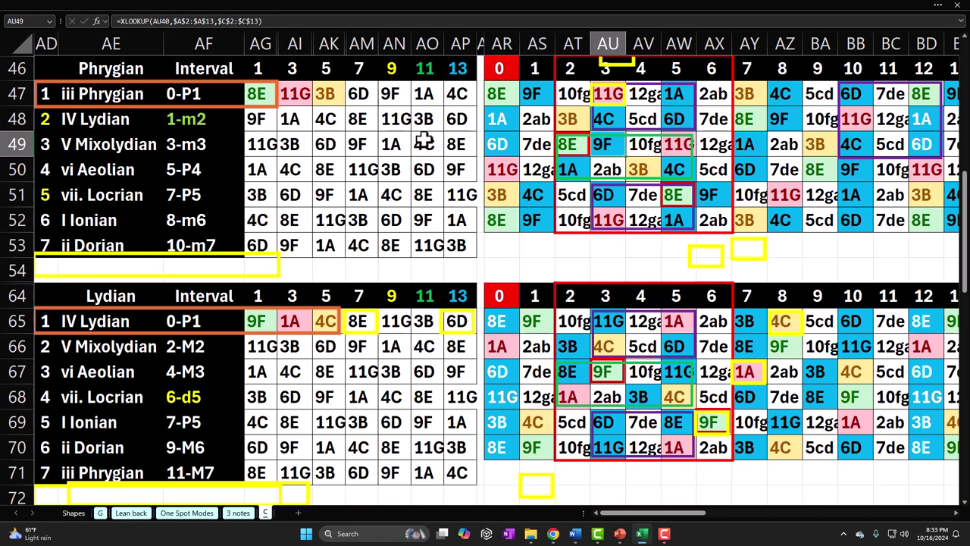
left_click_drag(570, 119, 664, 93)
left_click_drag(570, 144, 639, 194)
left_click(616, 146)
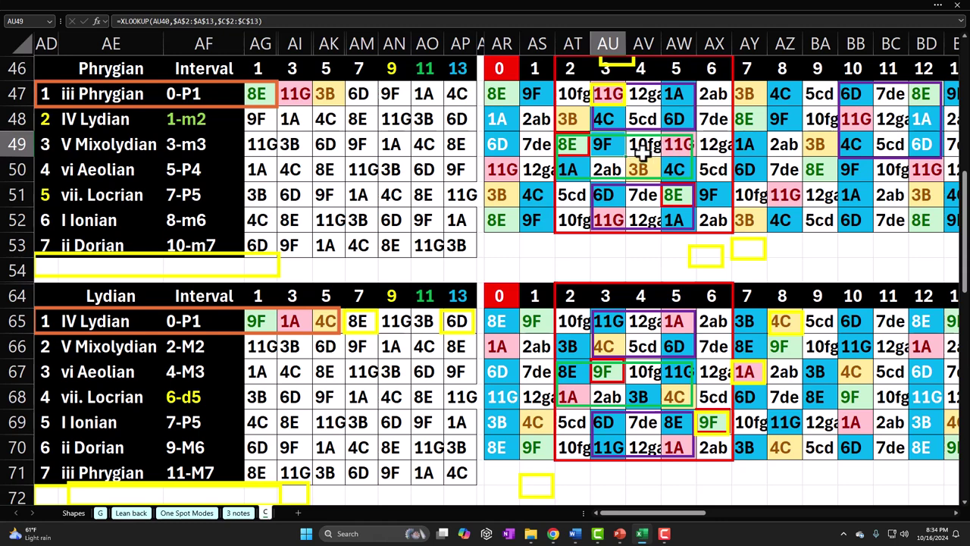
Step: Inspect the fret 7 note in AY49 and the fret 5 notes in AW50:AW52 of the Phrygian fretboard grid
left_click(747, 144)
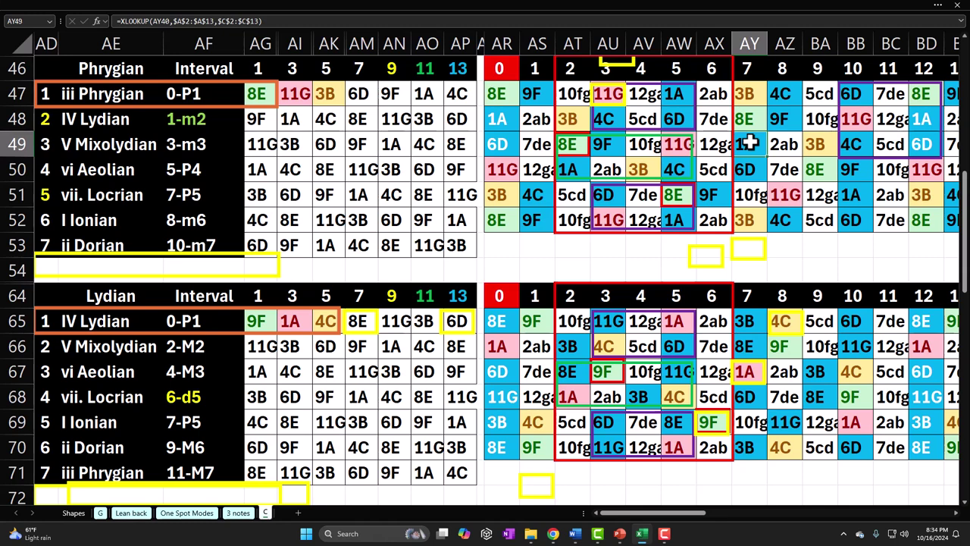
left_click(679, 168)
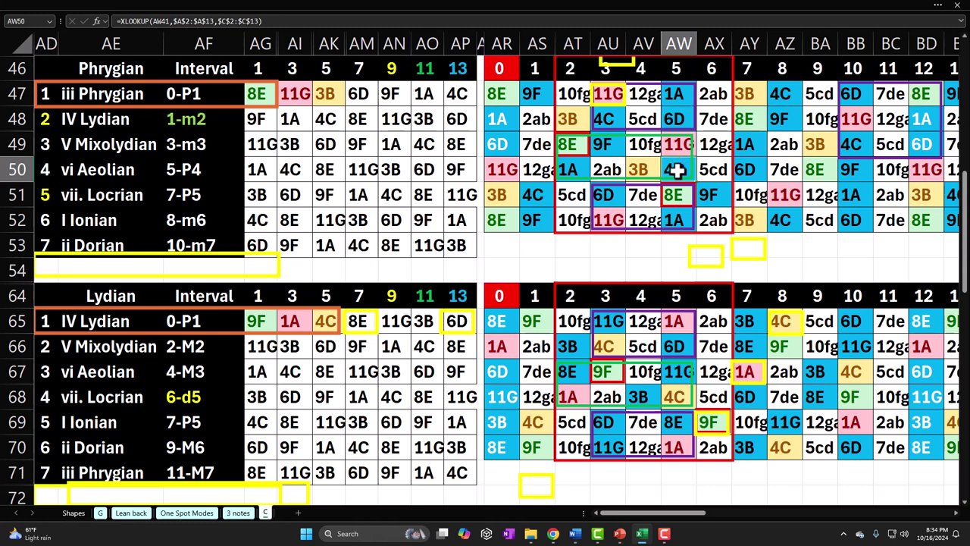
left_click_drag(677, 171, 680, 227)
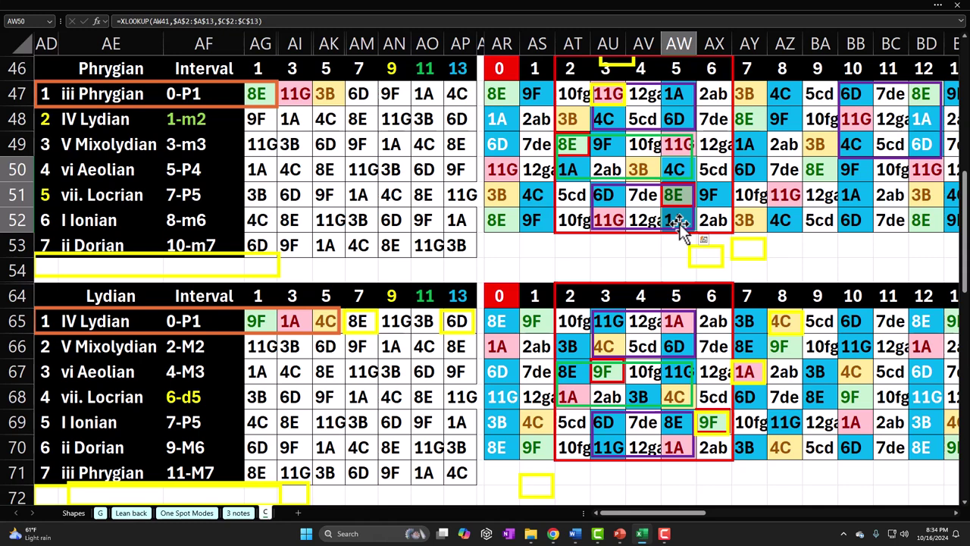
Step: Compare the 7th and 9th of the iii Phrygian row with the 7th through 13th of the I Ionian row in the Major/Ionian table
left_click(366, 93)
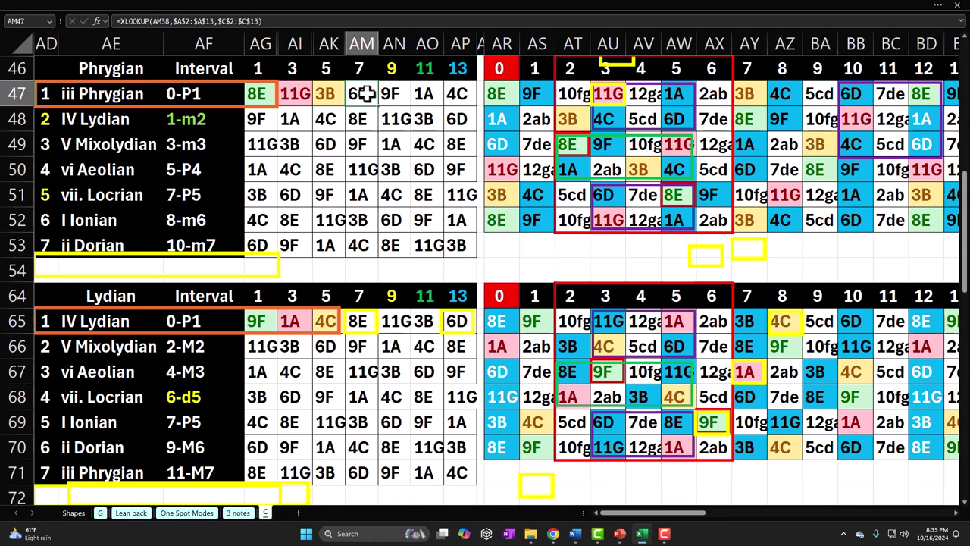
left_click(392, 93)
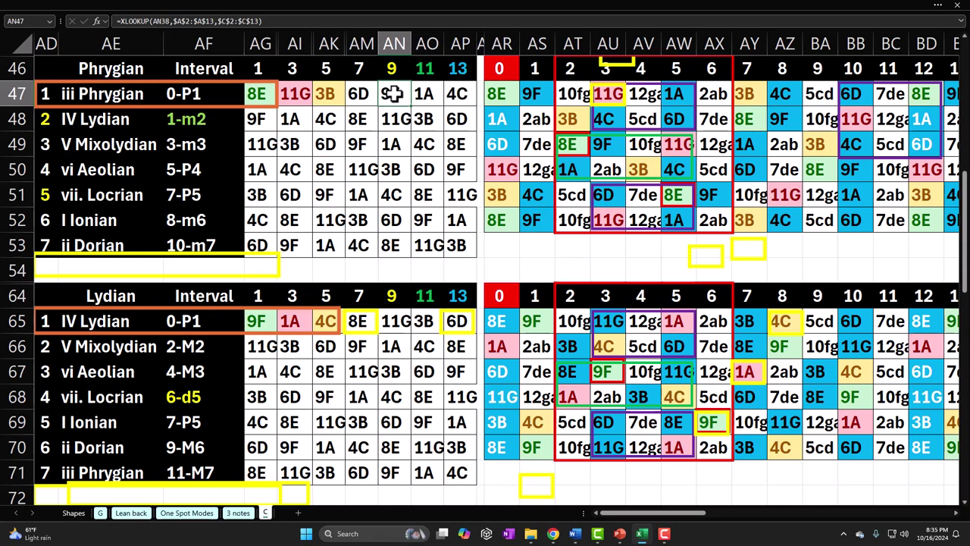
scroll(392, 93, "up", 10)
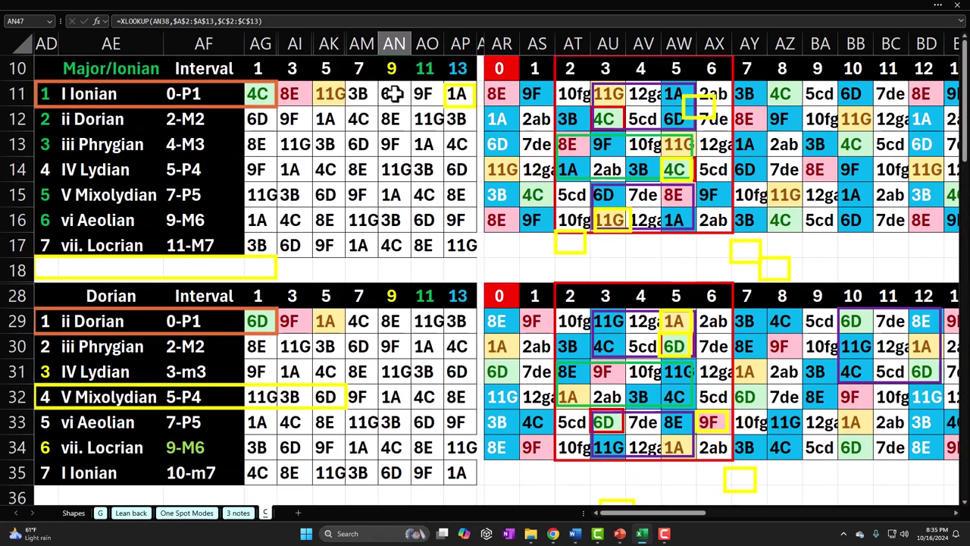
left_click(371, 94)
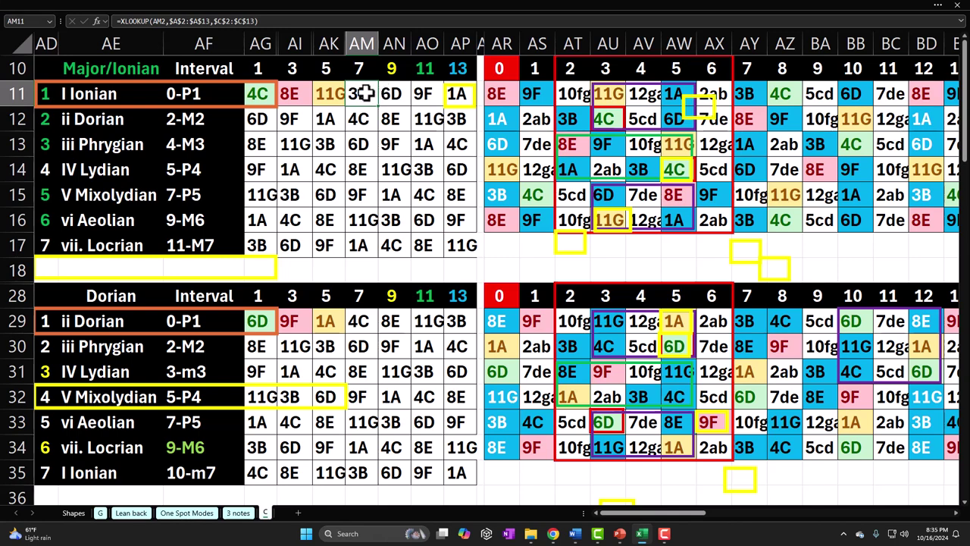
left_click(391, 93)
left_click(424, 93)
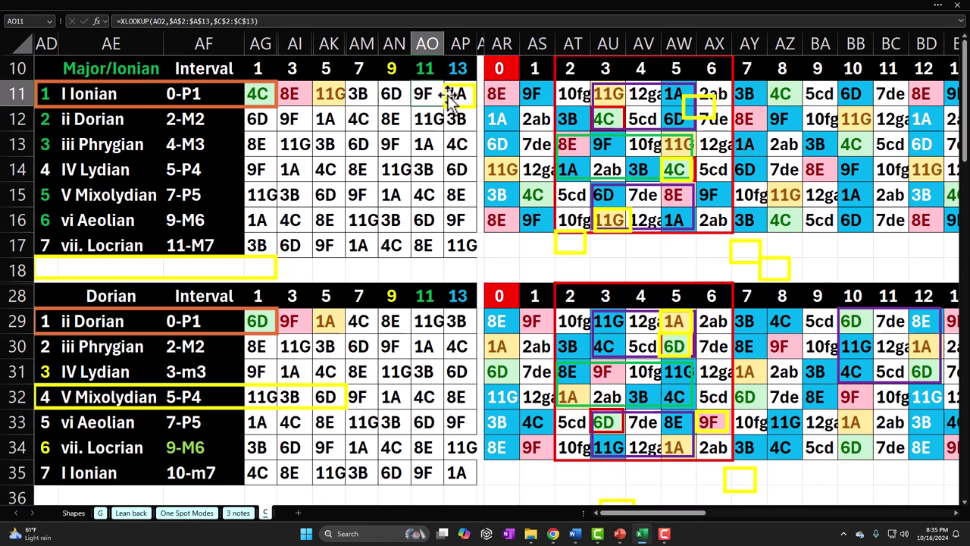
left_click(453, 93)
Step: Examine the 7th, 9th, 11th and 13th of the vi Aeolian row in the Minor/Aeolian table
scroll(401, 132, "down", 8)
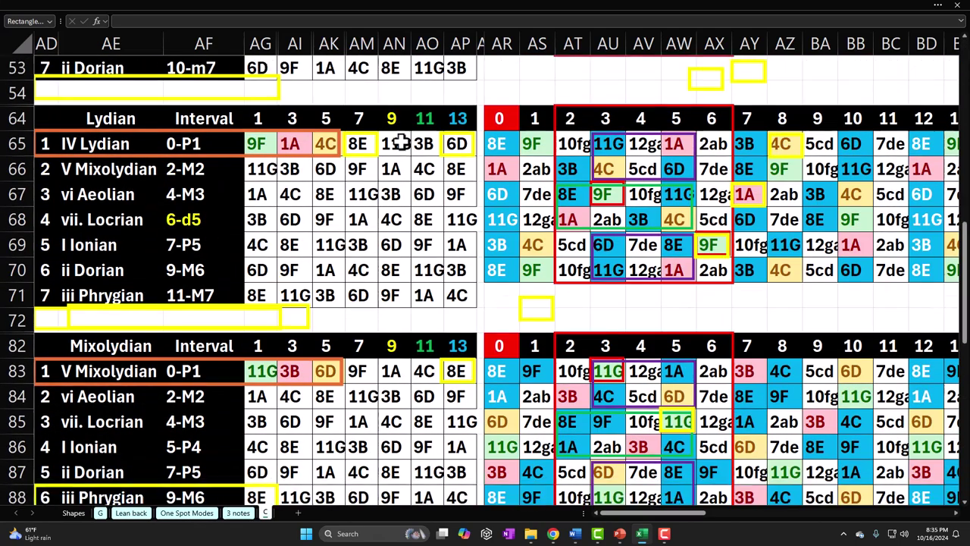
scroll(401, 142, "down", 7)
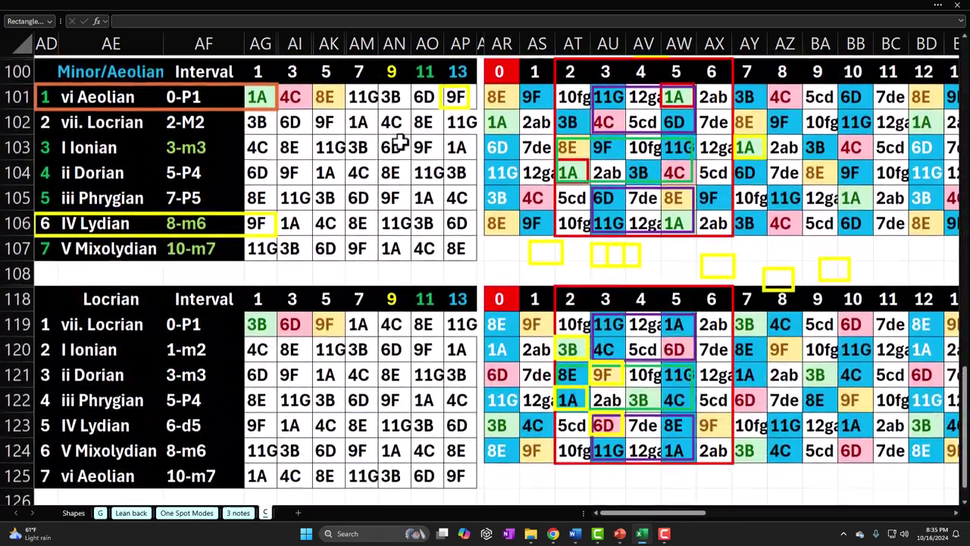
left_click(370, 87)
left_click(391, 94)
left_click(423, 93)
left_click(446, 97)
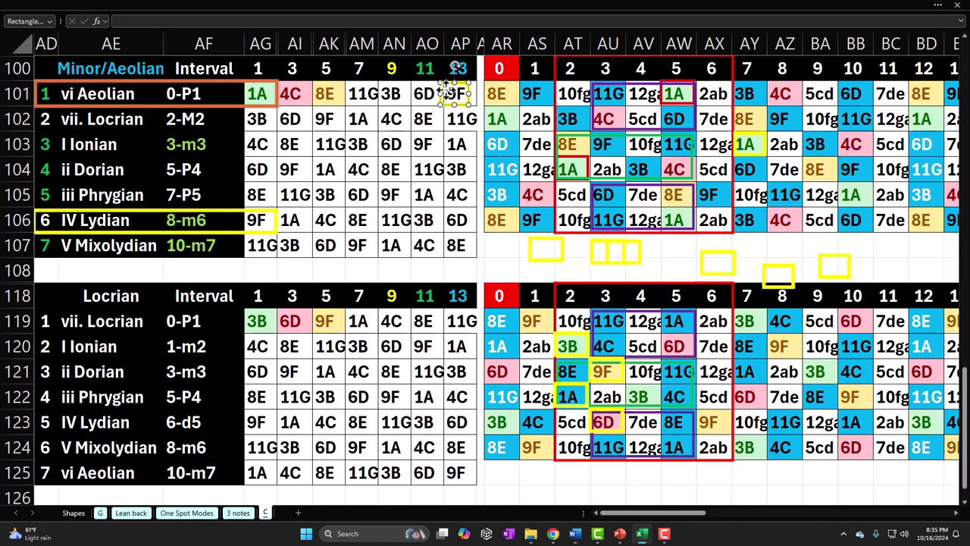
Step: Compare the Minor/Aeolian mode names in AE102:AE107 with the IV Lydian interval in AF89 of the Mixolydian table
left_click_drag(134, 122, 136, 237)
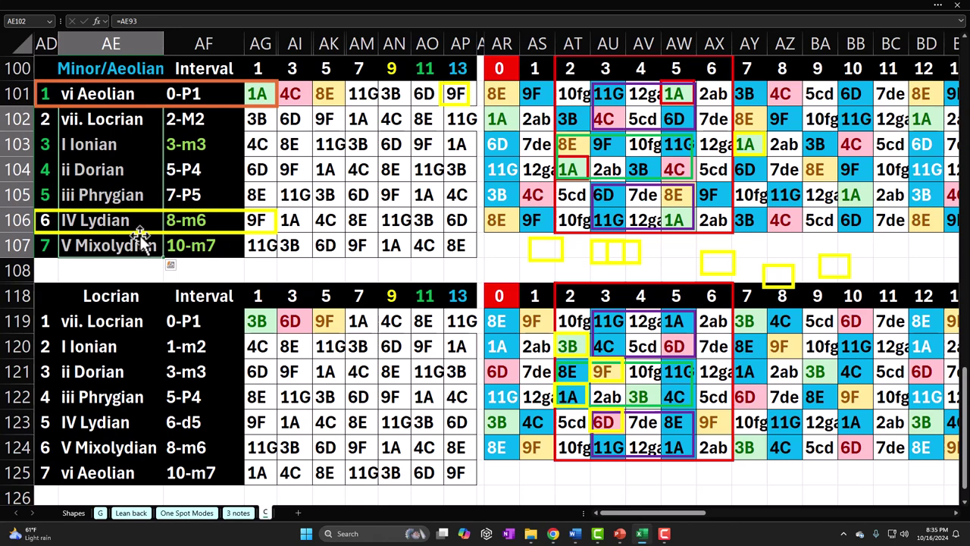
scroll(139, 234, "up", 4)
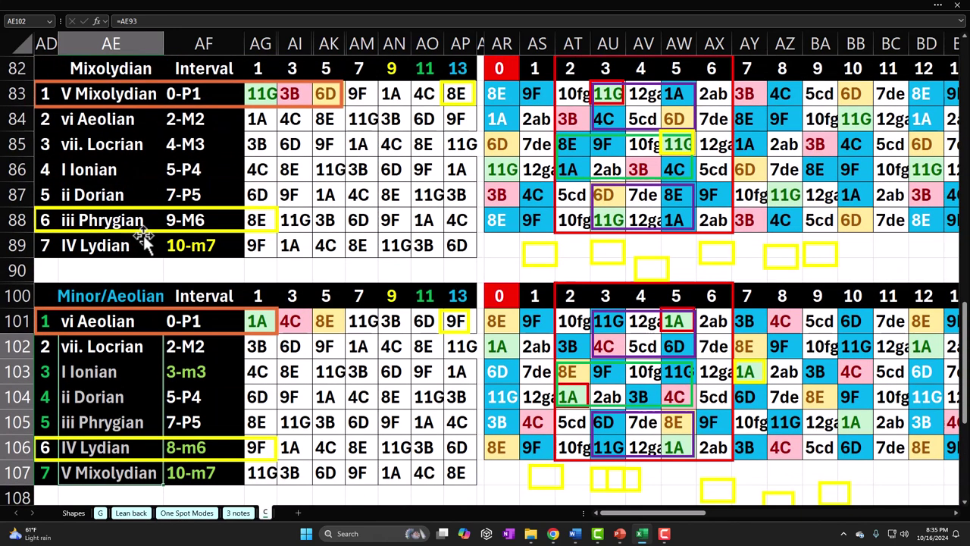
left_click(194, 247)
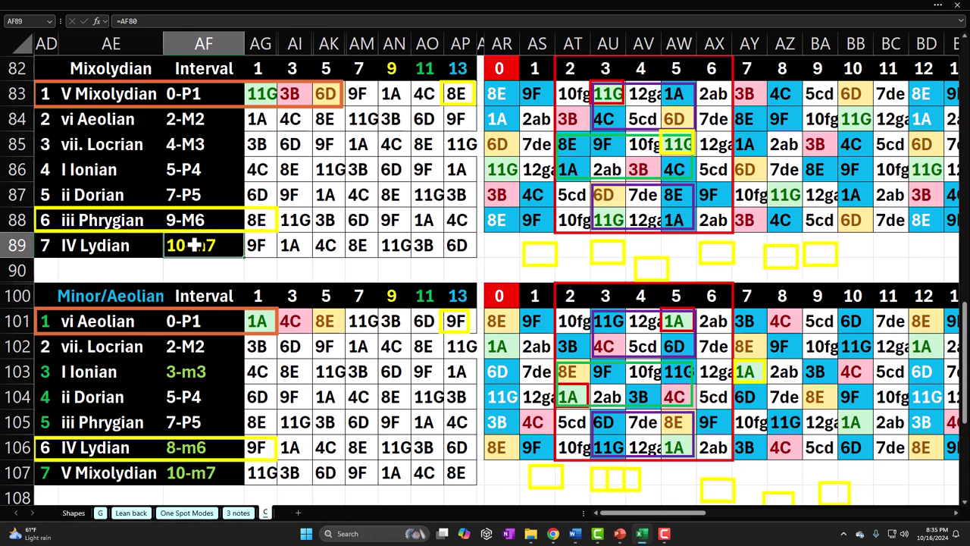
Step: Examine the vii. Locrian interval in AF68 and the 11 column heading in AO64 of the Lydian table
scroll(195, 245, "up", 6)
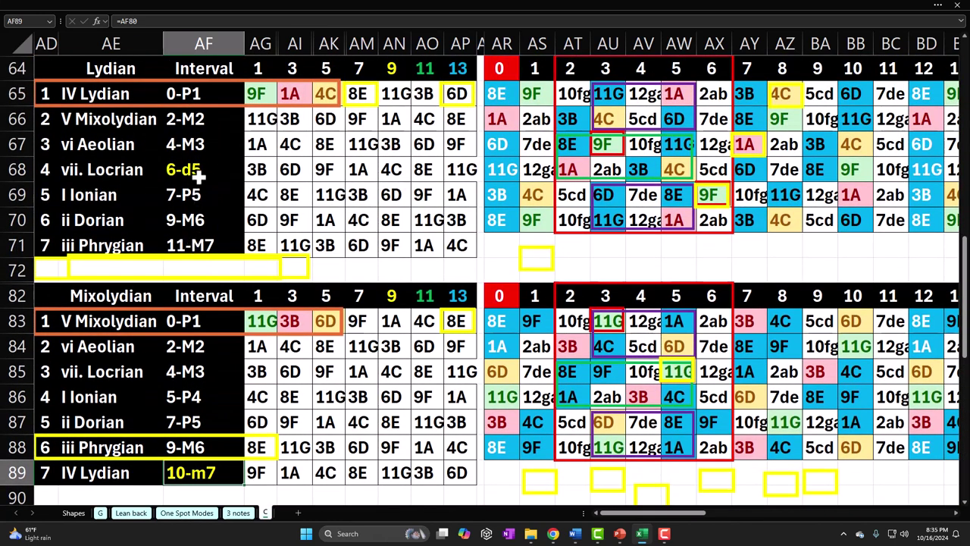
left_click(61, 168)
left_click(199, 172)
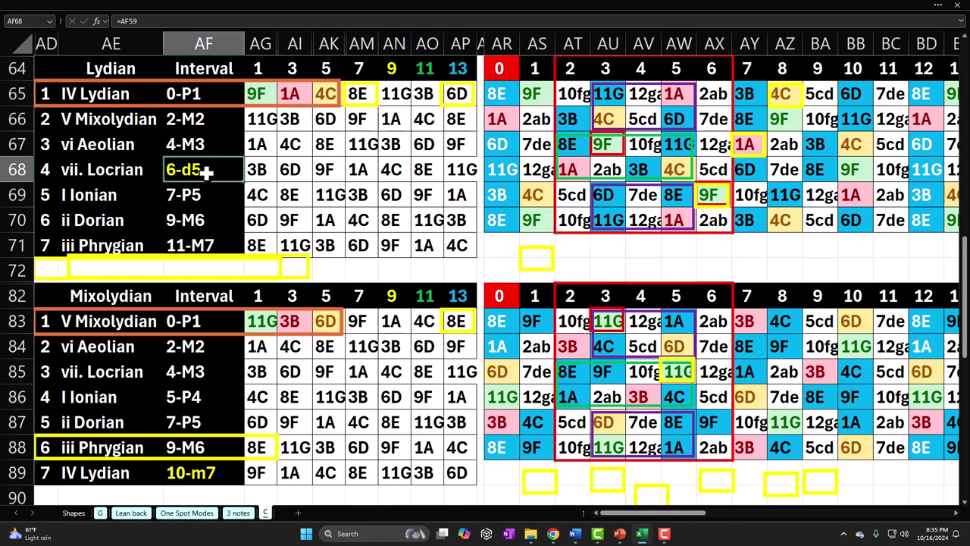
left_click(429, 69)
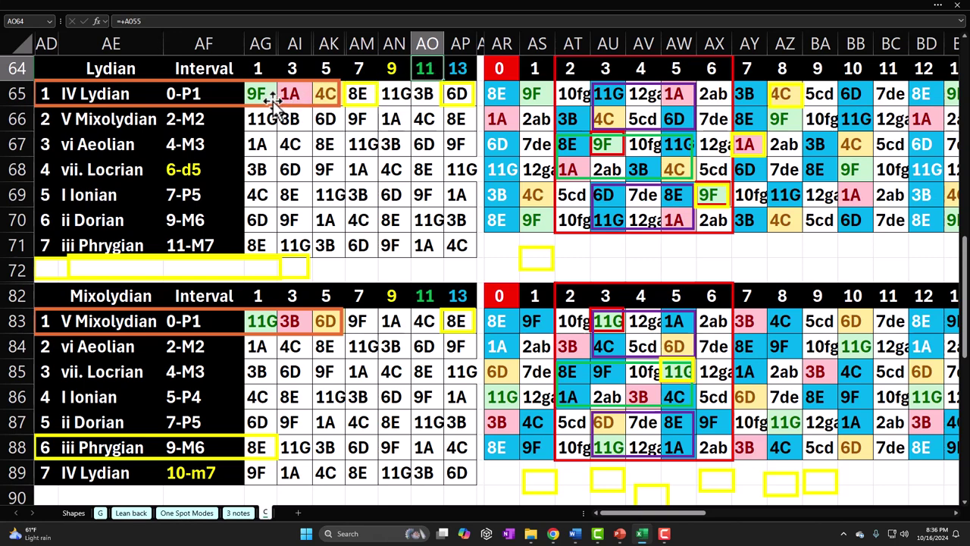
Step: Review the Lydian table's mode names in AE65:AE71, including vi Aeolian, and the chord notes of the ii Dorian row
left_click_drag(110, 93, 115, 238)
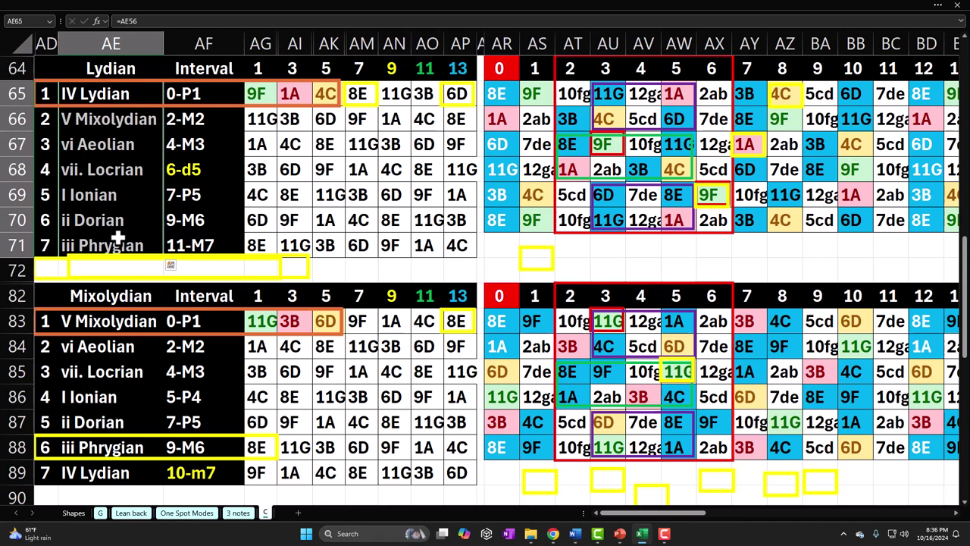
left_click(110, 151)
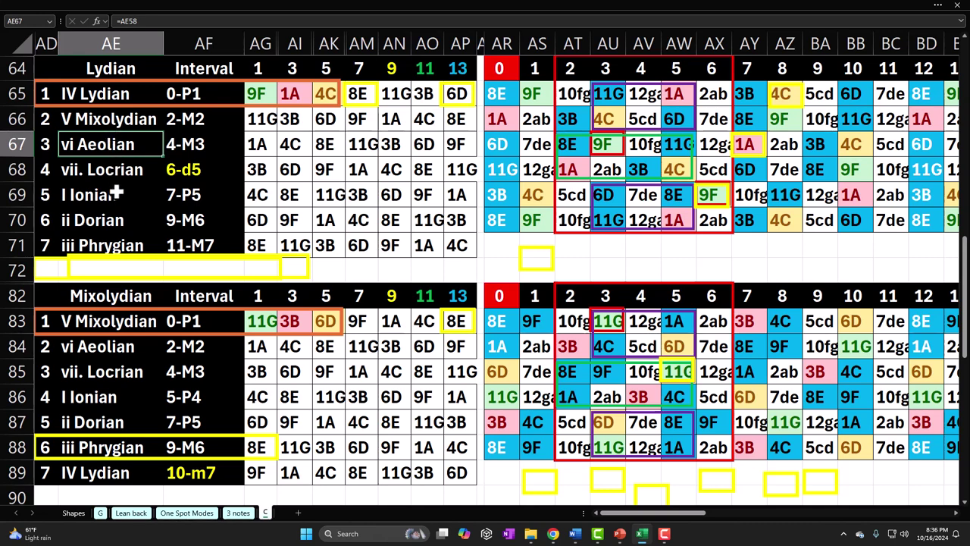
left_click(119, 220)
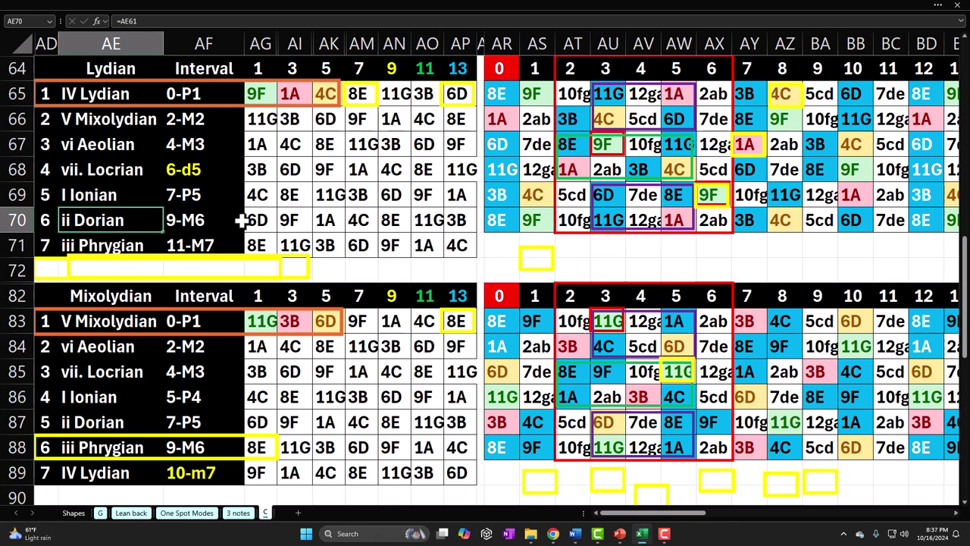
left_click_drag(260, 219, 461, 225)
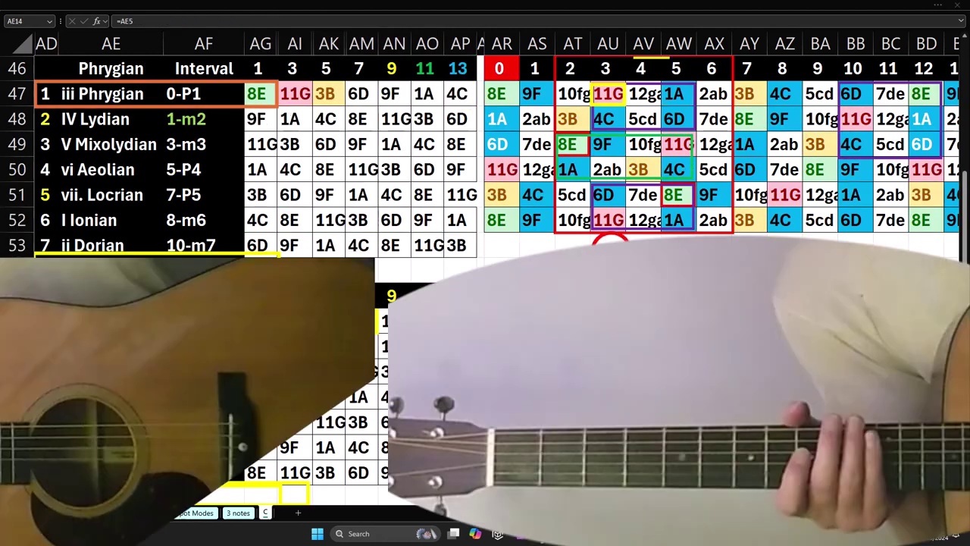
Step: Compare the Phrygian table's iii Phrygian row with the Major/Ionian table's degree numbers in AD11:AD17 and root notes in AG11:AG17
left_click(572, 233)
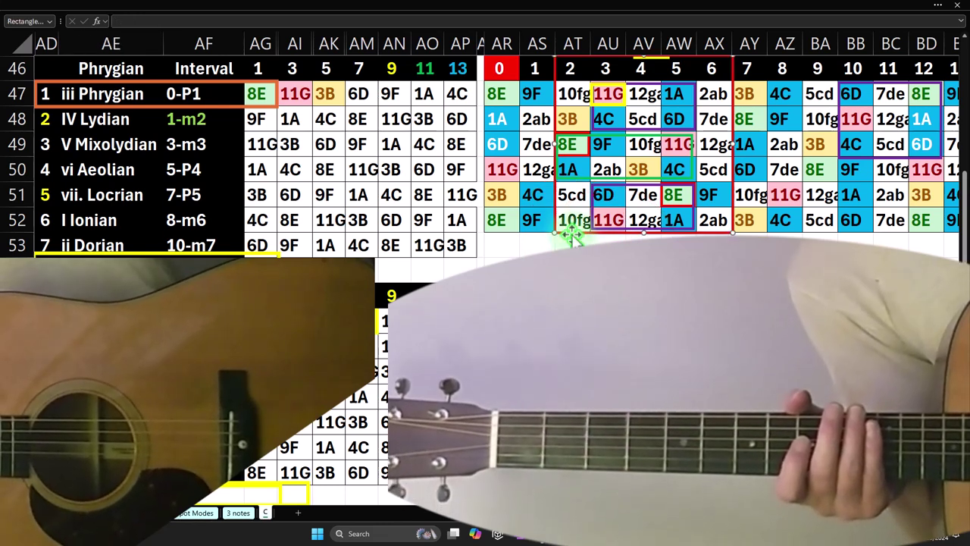
left_click(149, 94)
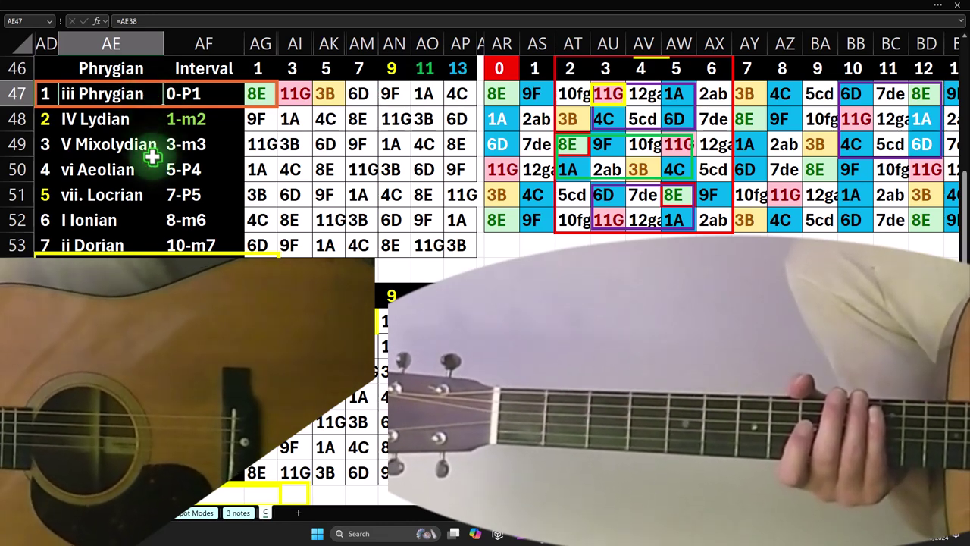
scroll(156, 161, "up", 8)
scroll(155, 161, "up", 1)
left_click(112, 68)
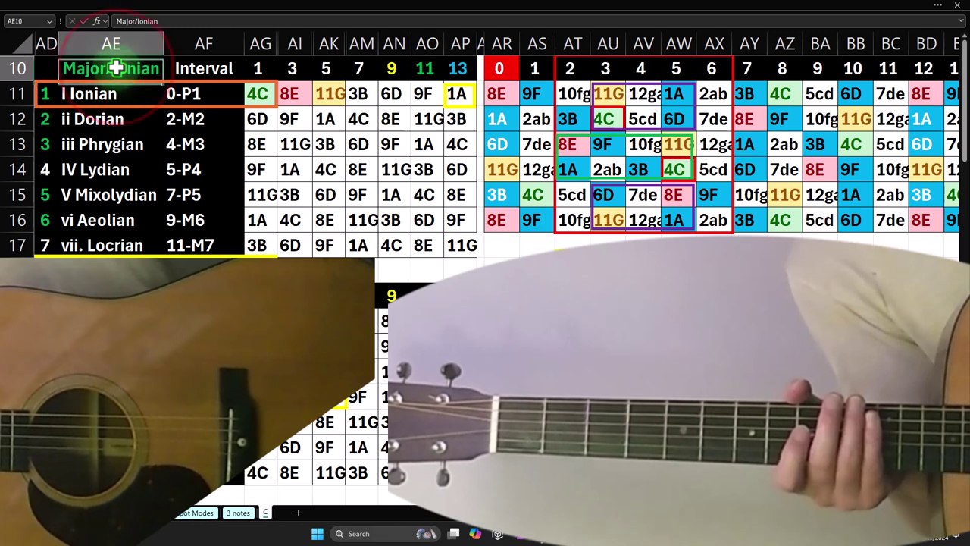
left_click_drag(47, 92, 45, 238)
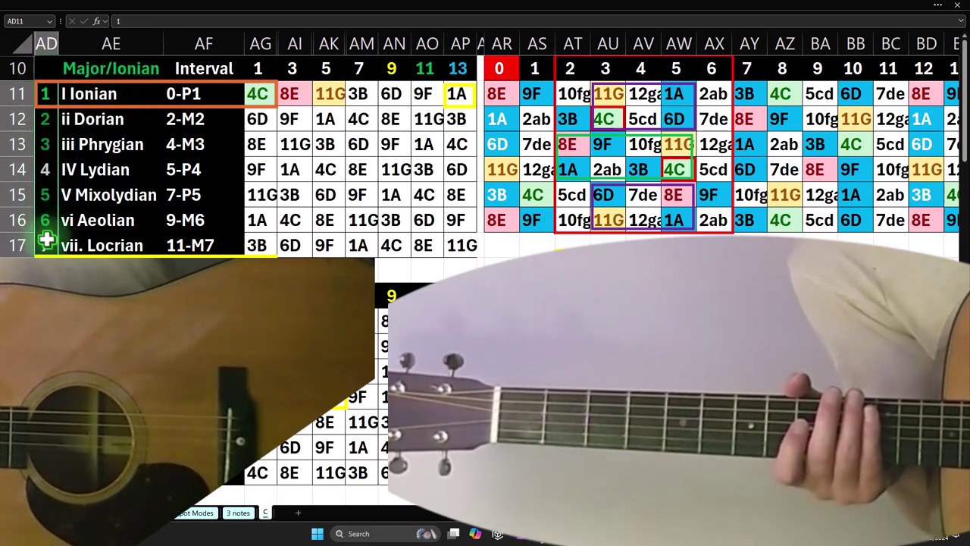
left_click_drag(256, 94, 255, 236)
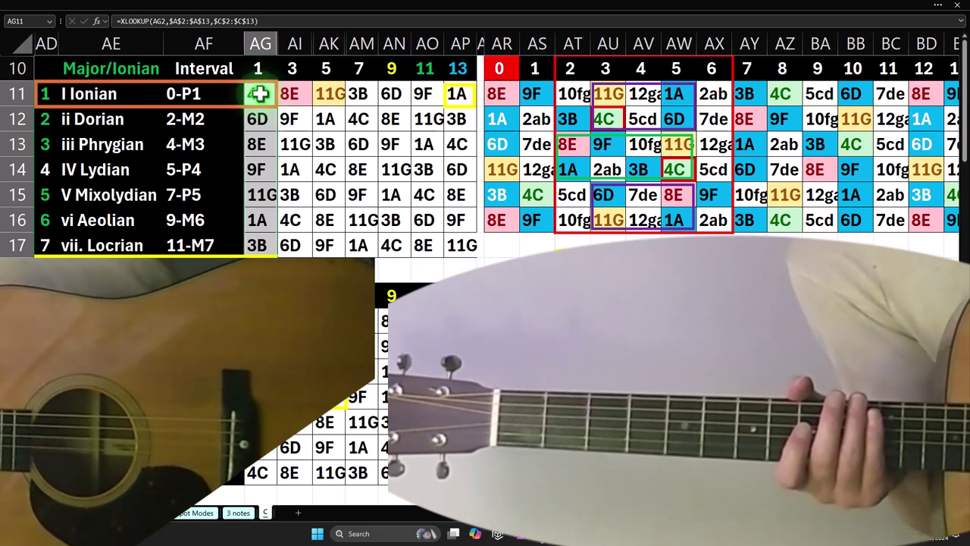
Step: Examine the Major/Ionian mode names in AE11:AE17 and the 1, 3 and 5 chord headings in AG10:AK10
left_click(126, 93)
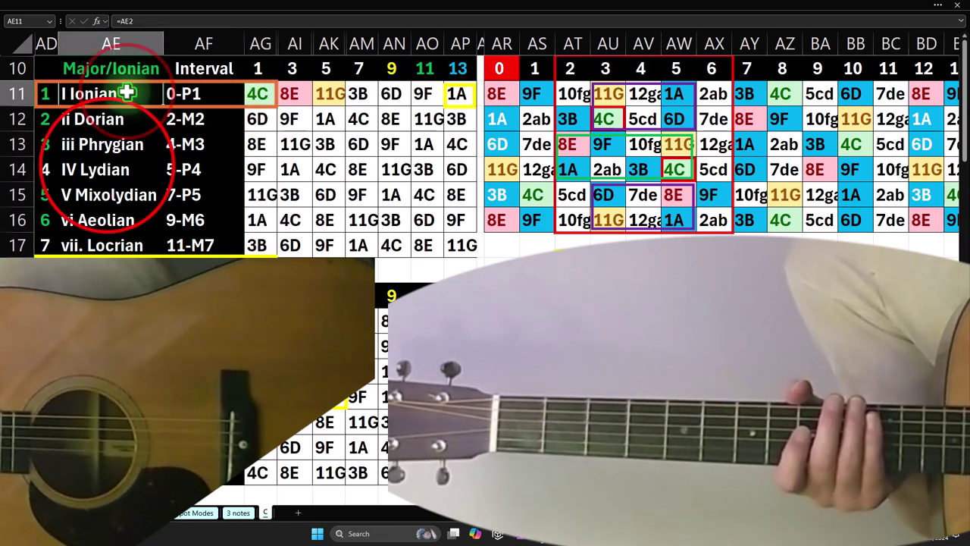
left_click_drag(119, 158, 108, 195)
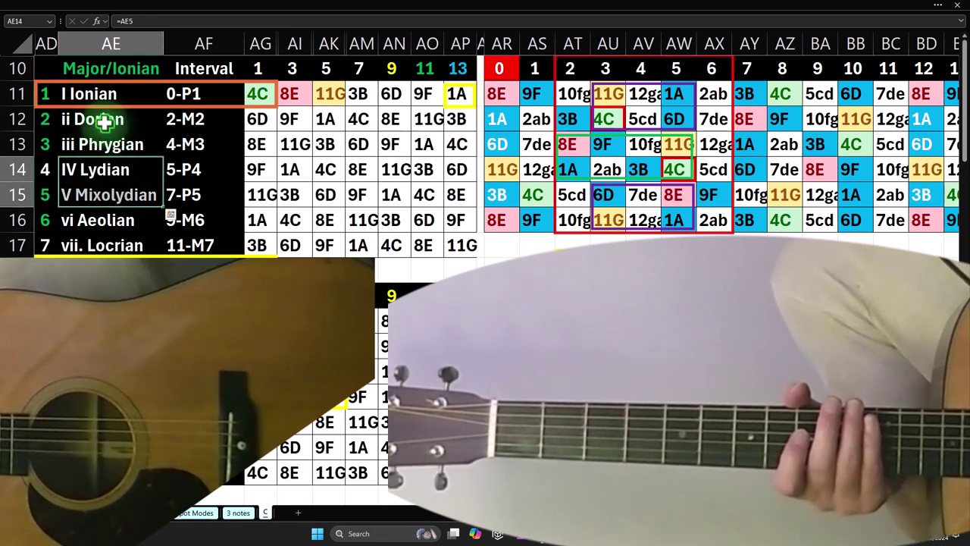
left_click_drag(103, 120, 106, 147)
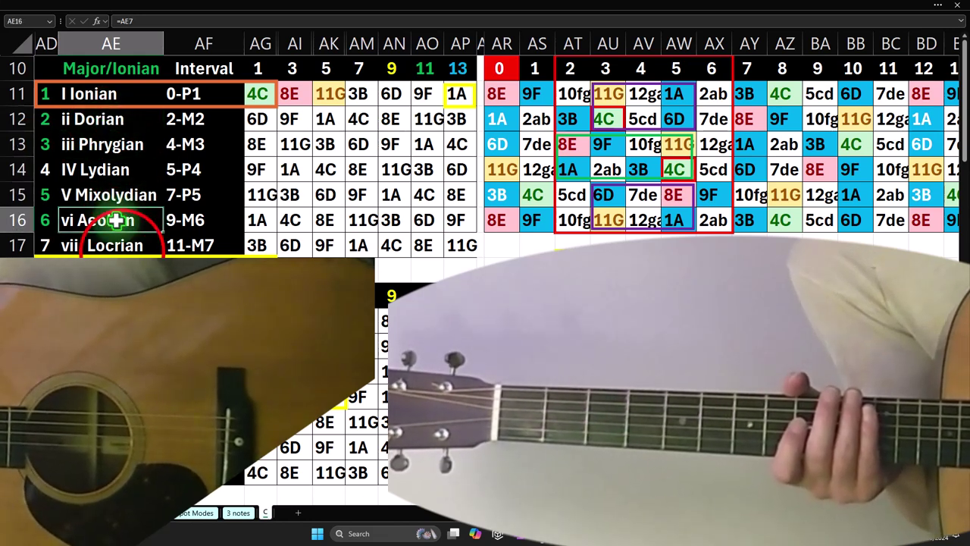
left_click(121, 254)
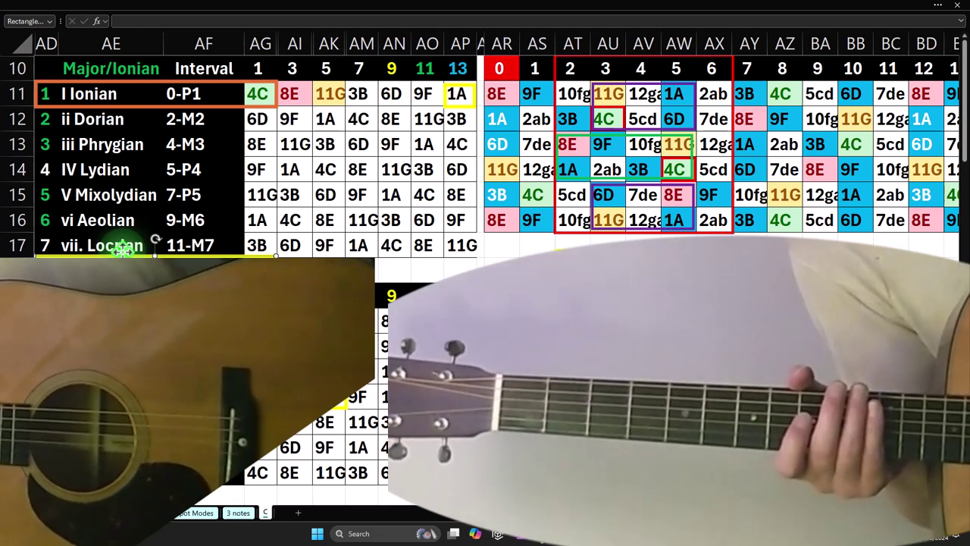
left_click(123, 244)
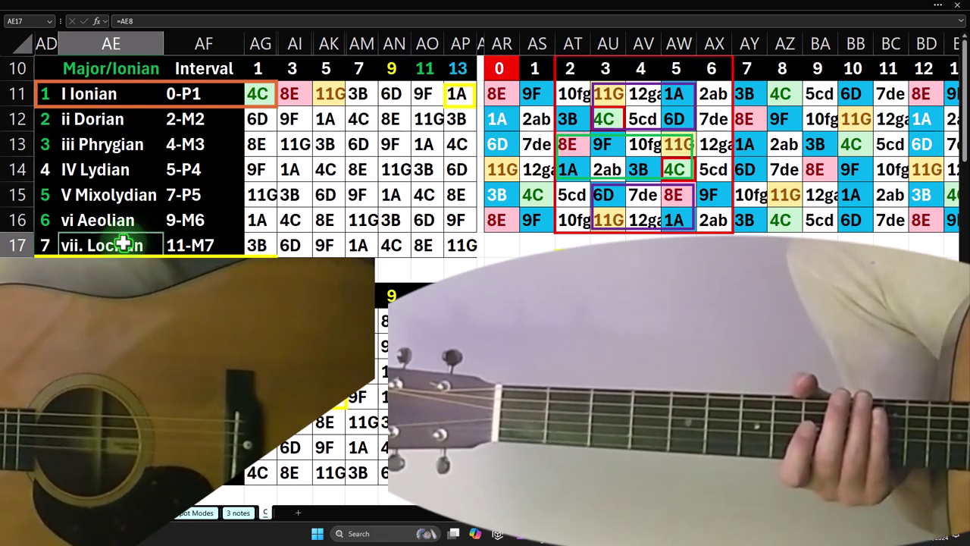
left_click(121, 119)
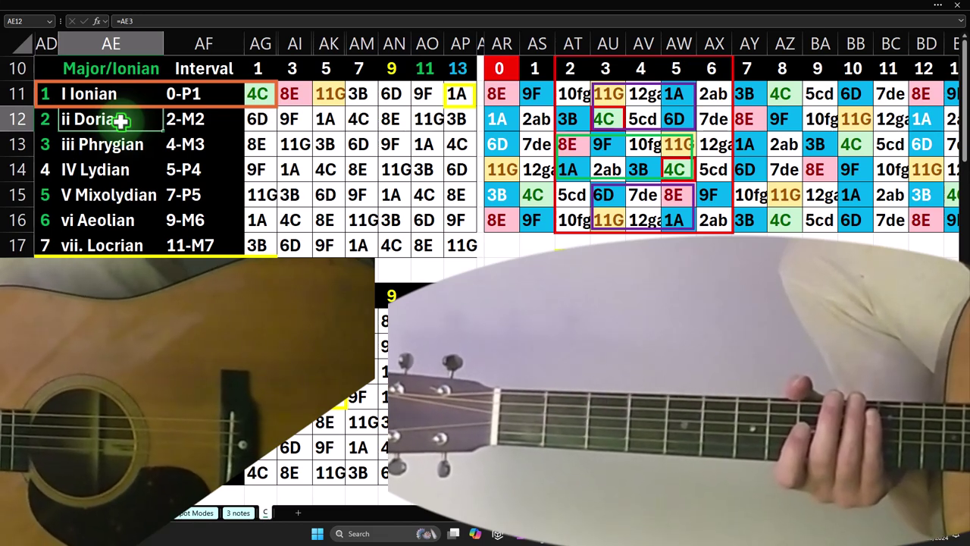
left_click_drag(258, 69, 316, 69)
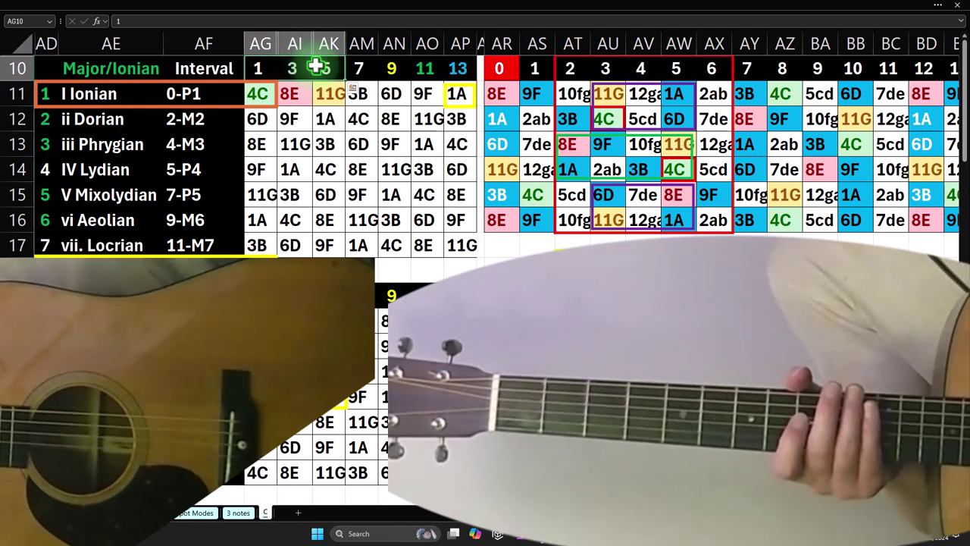